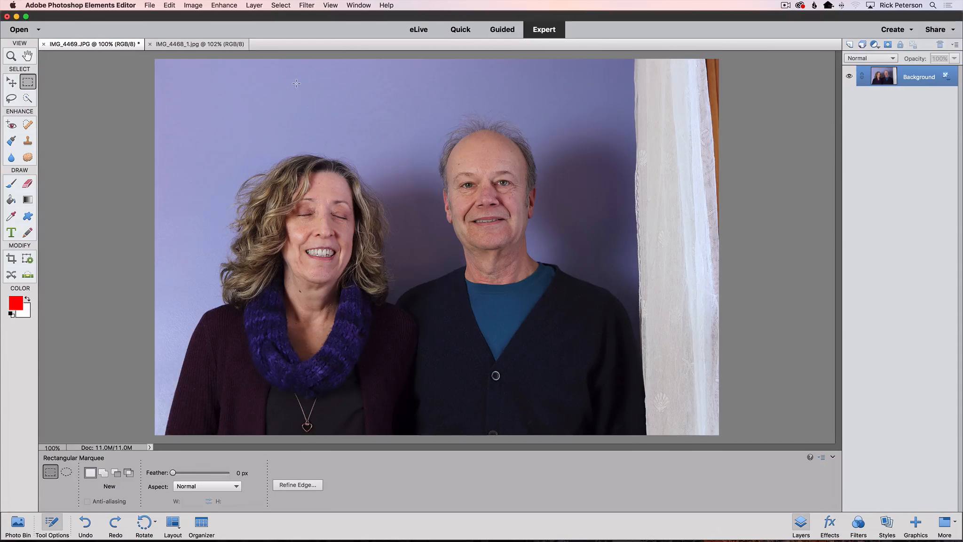
In IMG_4468_1.jpg, lasso the woman's open eyes and eyebrows, copy the area, and clear the selection
{"action": "left_click", "coordinate": [212, 45]}
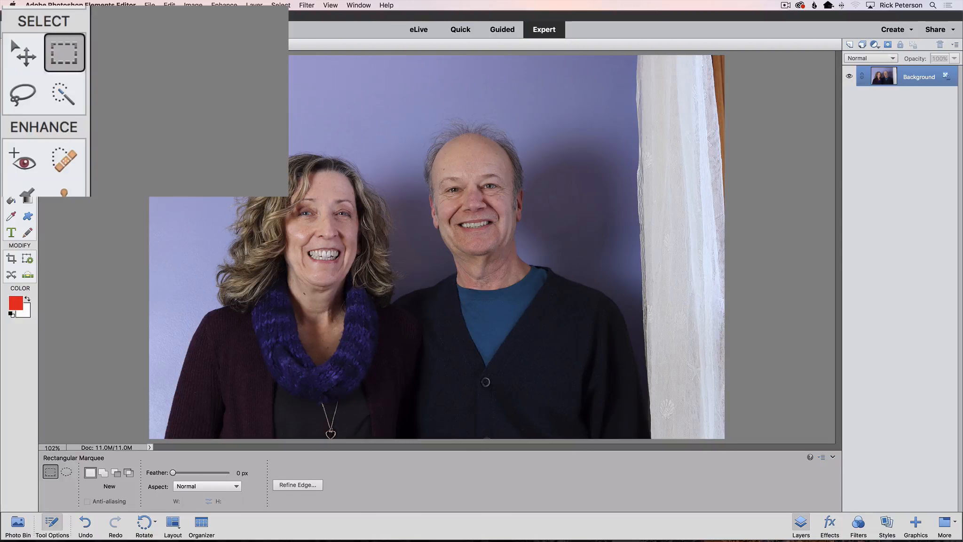
{"action": "left_click", "coordinate": [11, 99]}
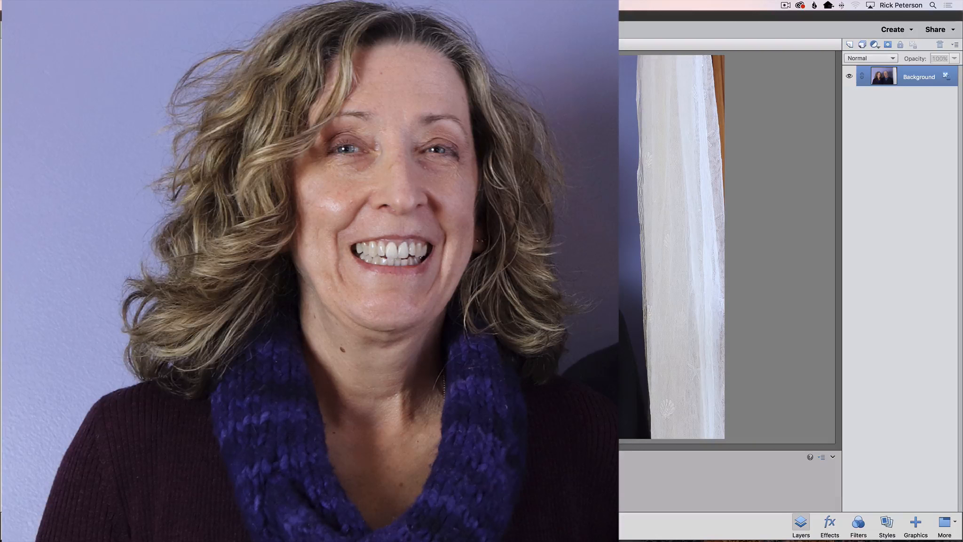
{"action": "mouse_move", "coordinate": [319, 174]}
{"action": "left_mouse_down"}
{"action": "mouse_move", "coordinate": [461, 177]}
{"action": "mouse_move", "coordinate": [473, 158]}
{"action": "mouse_move", "coordinate": [469, 120]}
{"action": "mouse_move", "coordinate": [437, 102]}
{"action": "mouse_move", "coordinate": [322, 102]}
{"action": "mouse_move", "coordinate": [303, 121]}
{"action": "mouse_move", "coordinate": [321, 183]}
{"action": "left_mouse_up"}
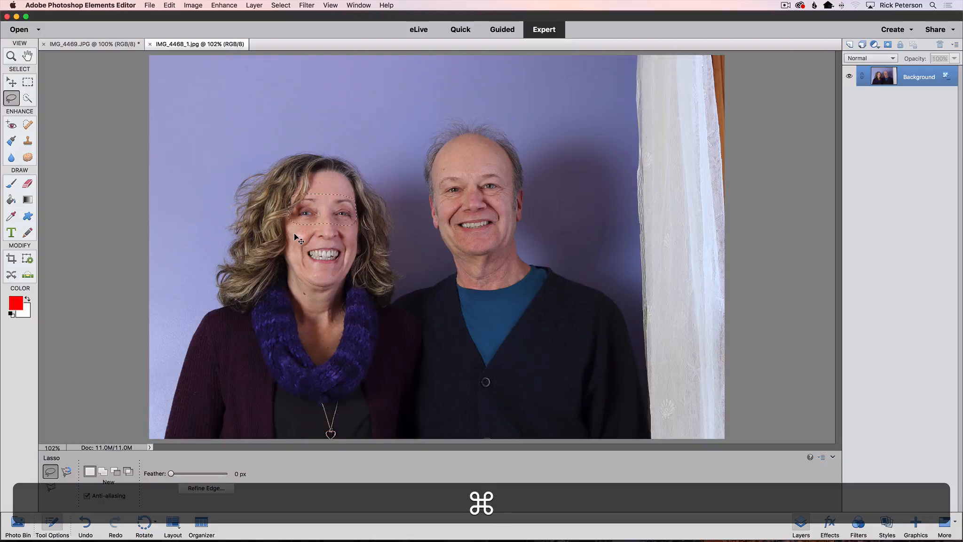
{"action": "key", "text": "super+c"}
{"action": "key", "text": "super+d"}
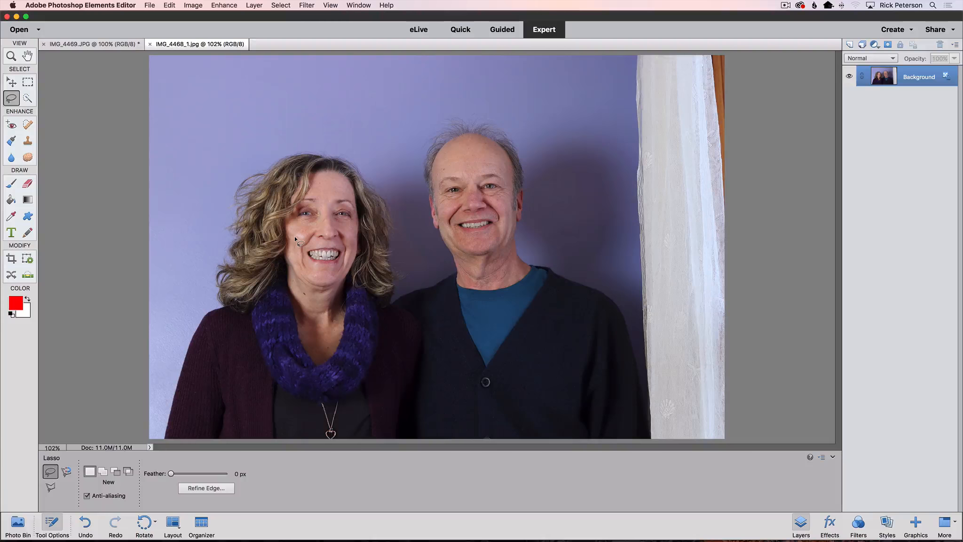
Paste the copied eyes into IMG_4469.JPG and rename the new layer eyes
{"action": "left_click", "coordinate": [102, 44]}
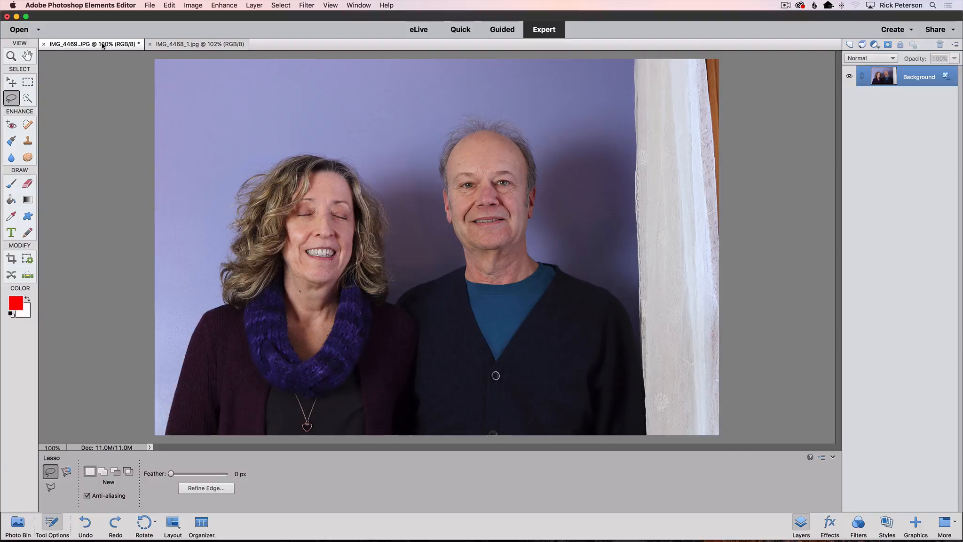
{"action": "key", "text": "super+v"}
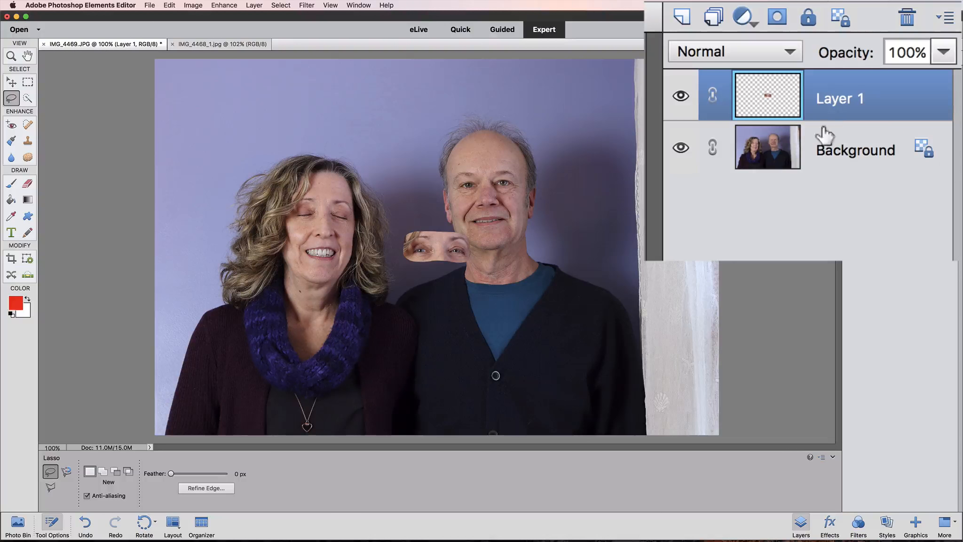
{"action": "double_click", "coordinate": [836, 98]}
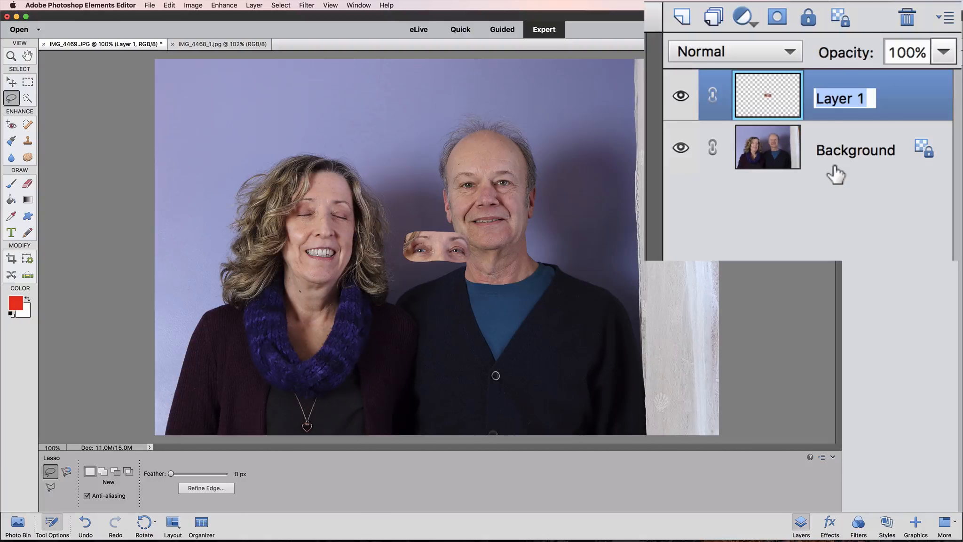
{"action": "type", "text": "eyes"}
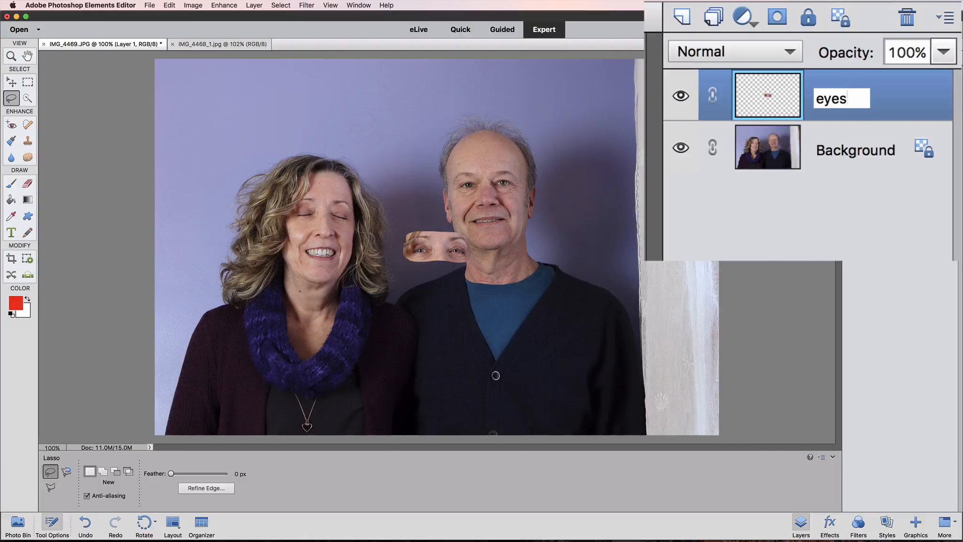
{"action": "key", "text": "Return"}
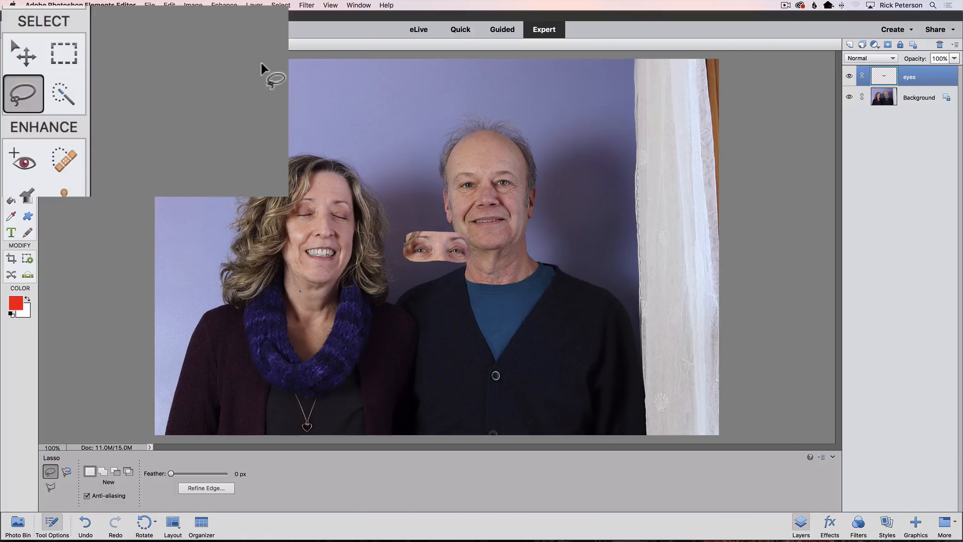
Move the pasted eyes over the woman's closed eyes and reduce the eyes layer's opacity to 50%
{"action": "left_click", "coordinate": [22, 48]}
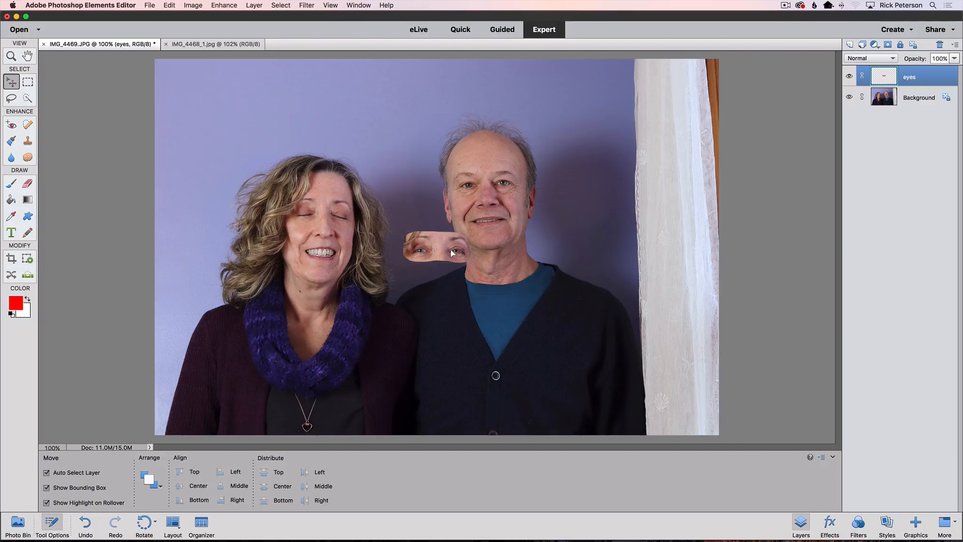
{"action": "left_click_drag", "start_coordinate": [452, 253], "coordinate": [335, 214]}
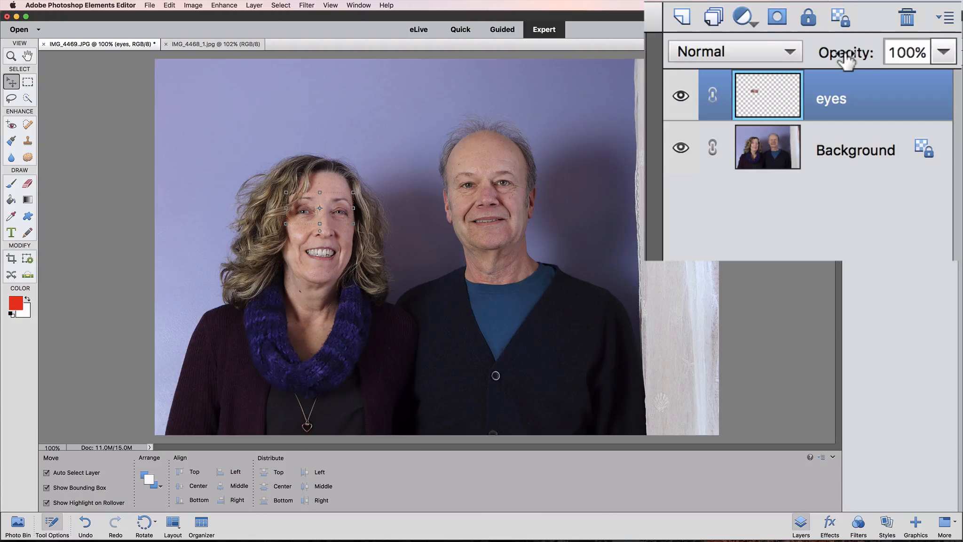
{"action": "left_click_drag", "start_coordinate": [847, 59], "coordinate": [788, 61]}
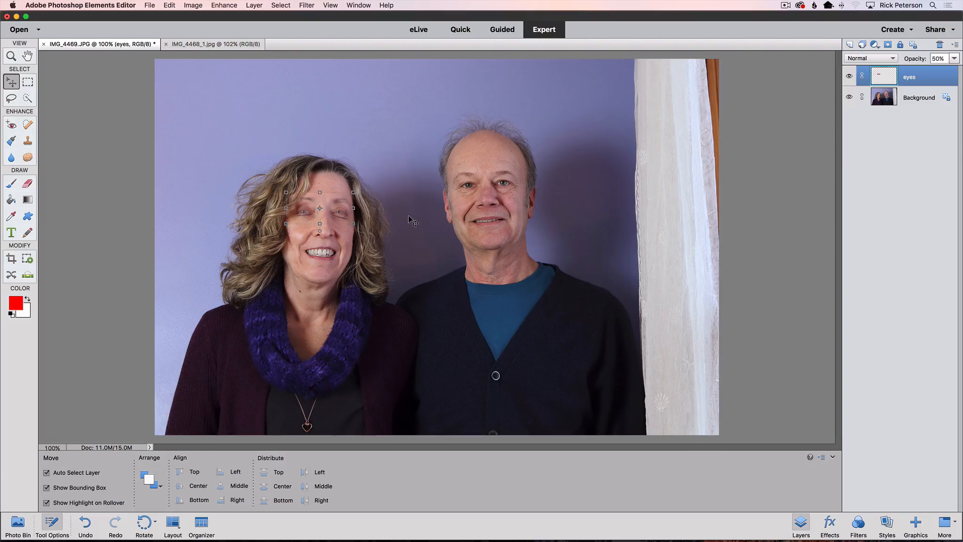
{"action": "key", "text": "super+space"}
{"action": "left_click", "coordinate": [323, 213]}
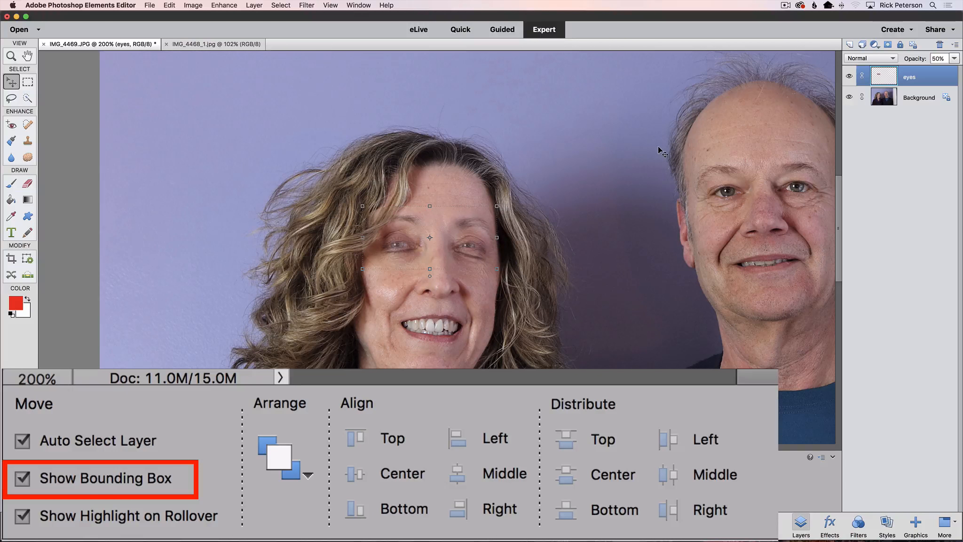
Turn the Move tool's bounding box display off and back on
{"action": "left_click", "coordinate": [22, 483]}
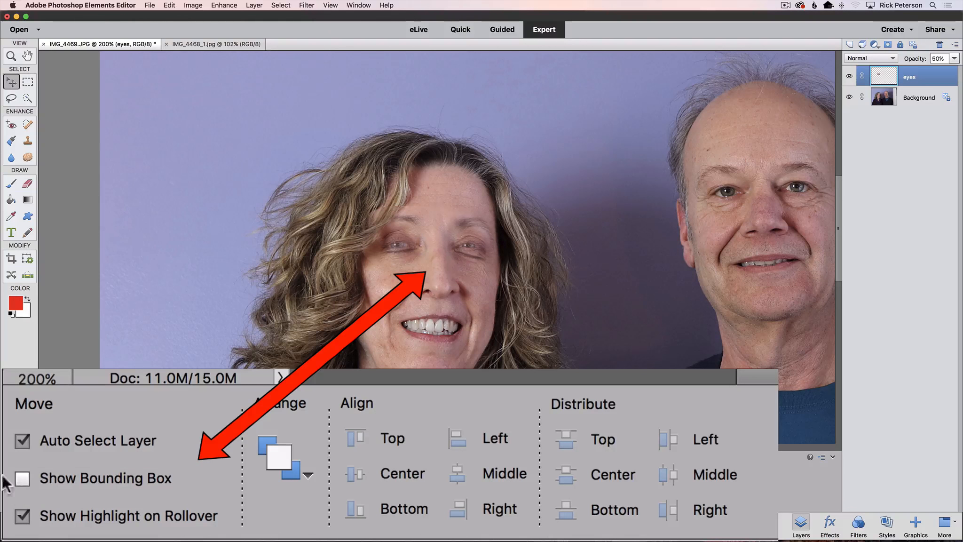
{"action": "left_click", "coordinate": [21, 478]}
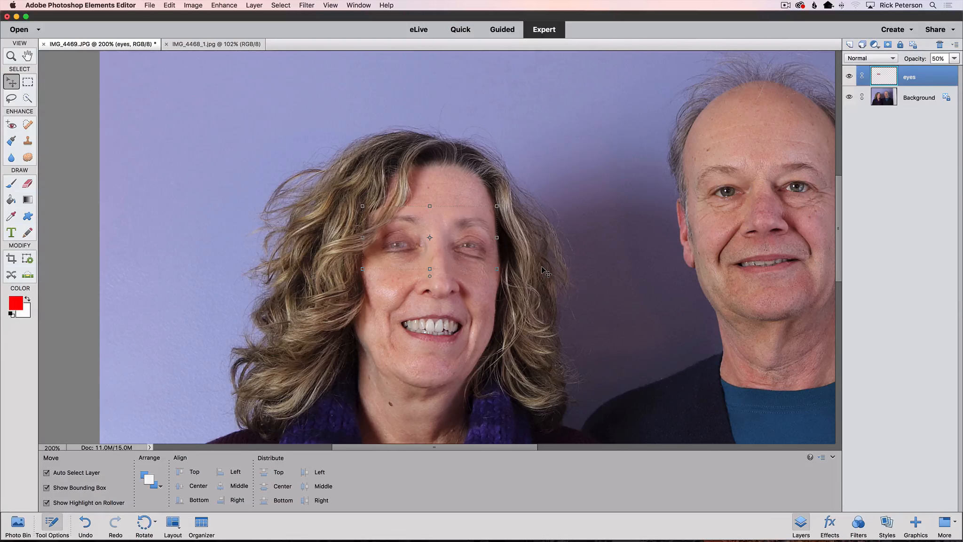
On a new layer, circle the woman's eyes and mark their alignment with a red 4 px brush, and hide that layer
{"action": "left_click", "coordinate": [850, 45]}
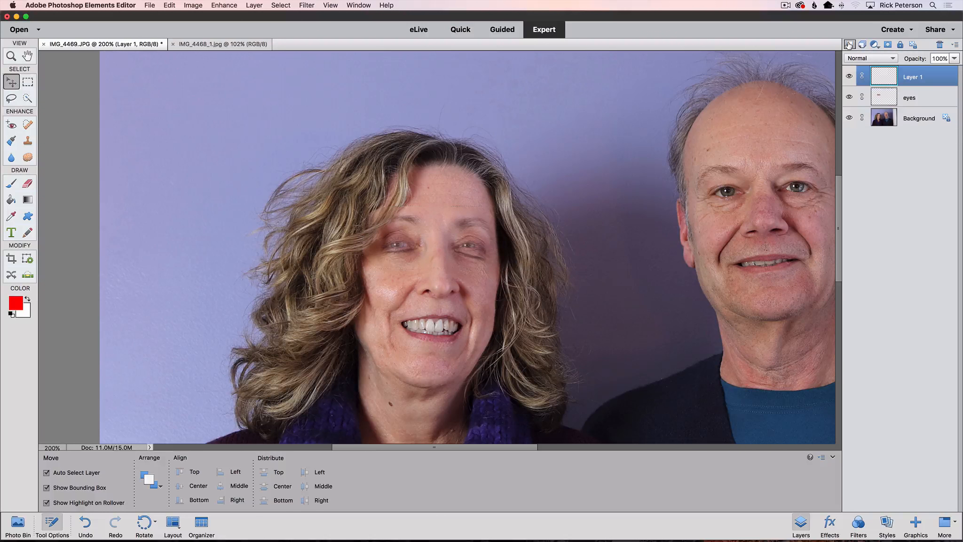
{"action": "left_click", "coordinate": [11, 184]}
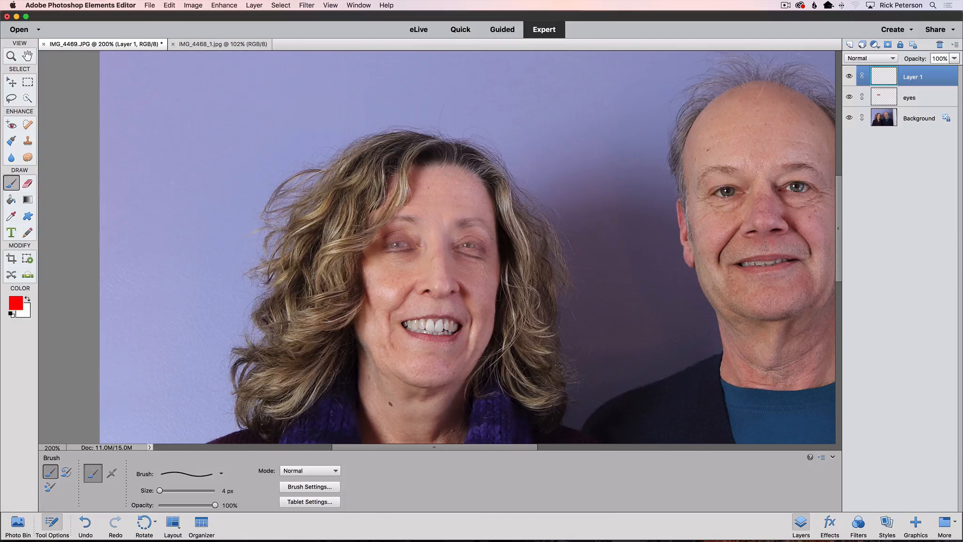
{"action": "mouse_move", "coordinate": [430, 220]}
{"action": "left_mouse_down"}
{"action": "mouse_move", "coordinate": [382, 216]}
{"action": "mouse_move", "coordinate": [363, 244]}
{"action": "mouse_move", "coordinate": [381, 265]}
{"action": "mouse_move", "coordinate": [400, 265]}
{"action": "mouse_move", "coordinate": [416, 262]}
{"action": "mouse_move", "coordinate": [432, 227]}
{"action": "left_mouse_up"}
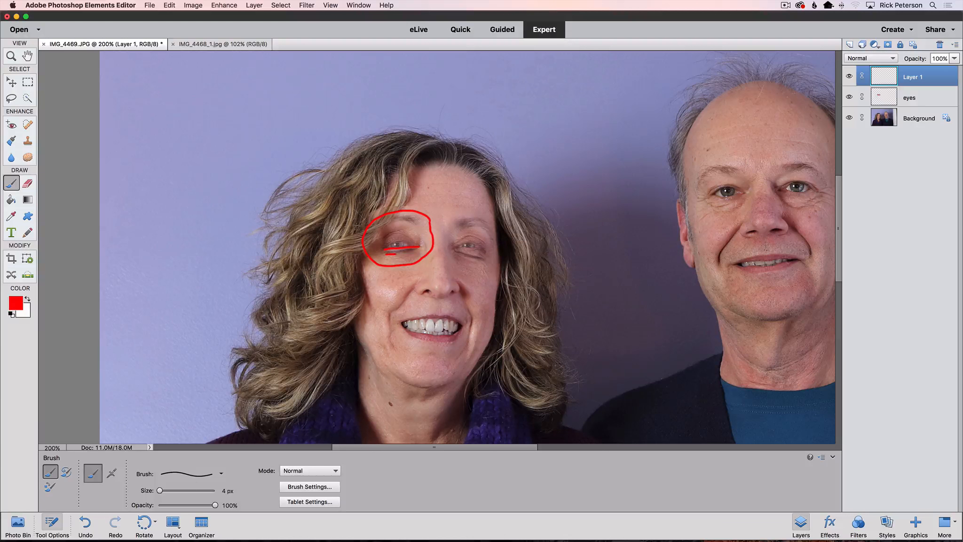
{"action": "left_click_drag", "start_coordinate": [410, 254], "coordinate": [417, 253]}
{"action": "mouse_move", "coordinate": [492, 217]}
{"action": "left_mouse_down"}
{"action": "mouse_move", "coordinate": [457, 211]}
{"action": "mouse_move", "coordinate": [445, 221]}
{"action": "mouse_move", "coordinate": [438, 236]}
{"action": "mouse_move", "coordinate": [450, 262]}
{"action": "mouse_move", "coordinate": [496, 268]}
{"action": "mouse_move", "coordinate": [498, 219]}
{"action": "left_mouse_up"}
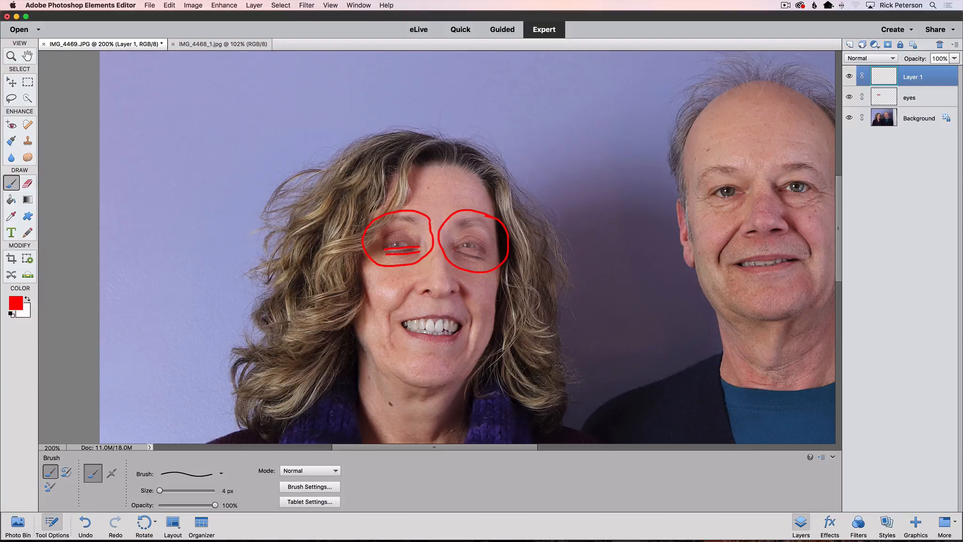
{"action": "left_click_drag", "start_coordinate": [462, 249], "coordinate": [478, 249]}
{"action": "left_click", "coordinate": [849, 77]}
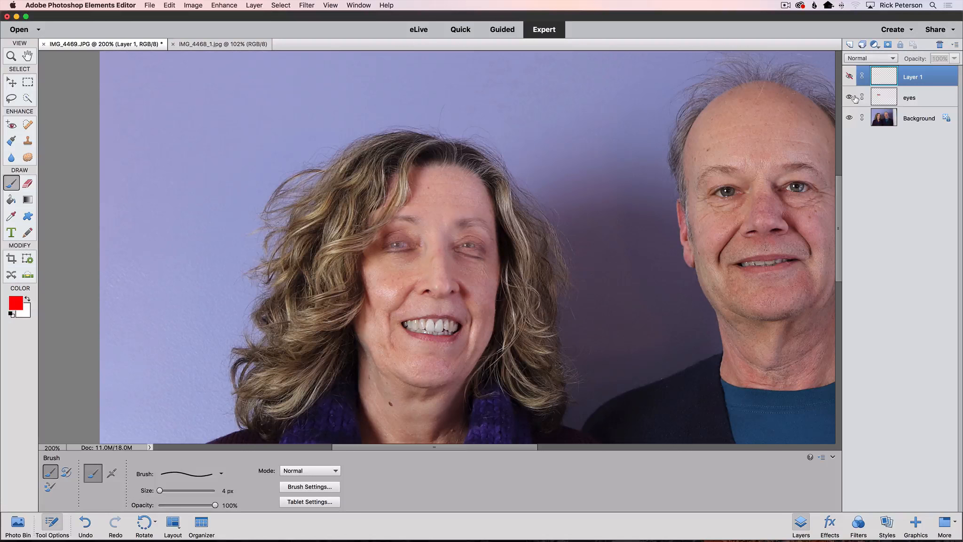
Rotate the eyes layer 2.84 degrees clockwise to line up with the closed eyes beneath, and apply the transform
{"action": "left_click", "coordinate": [910, 99]}
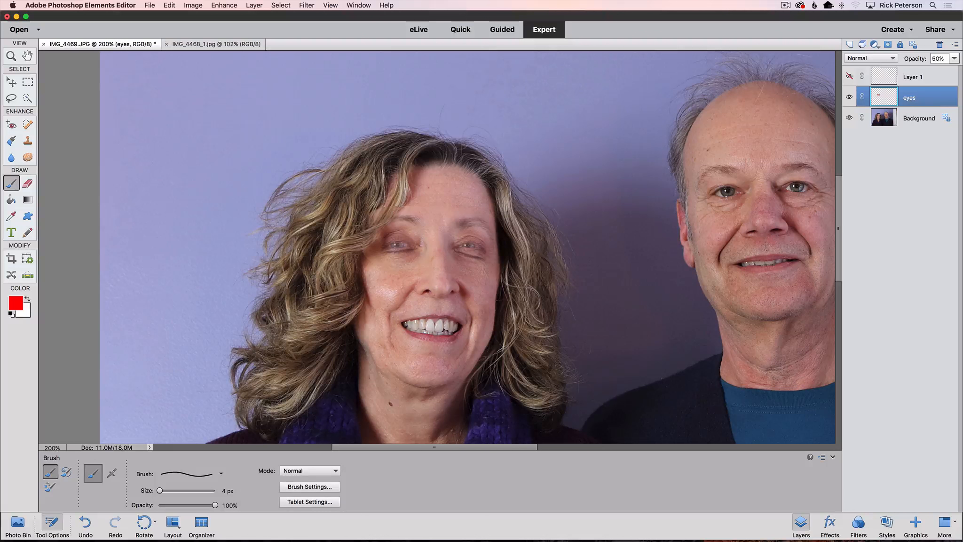
{"action": "left_click", "coordinate": [11, 84]}
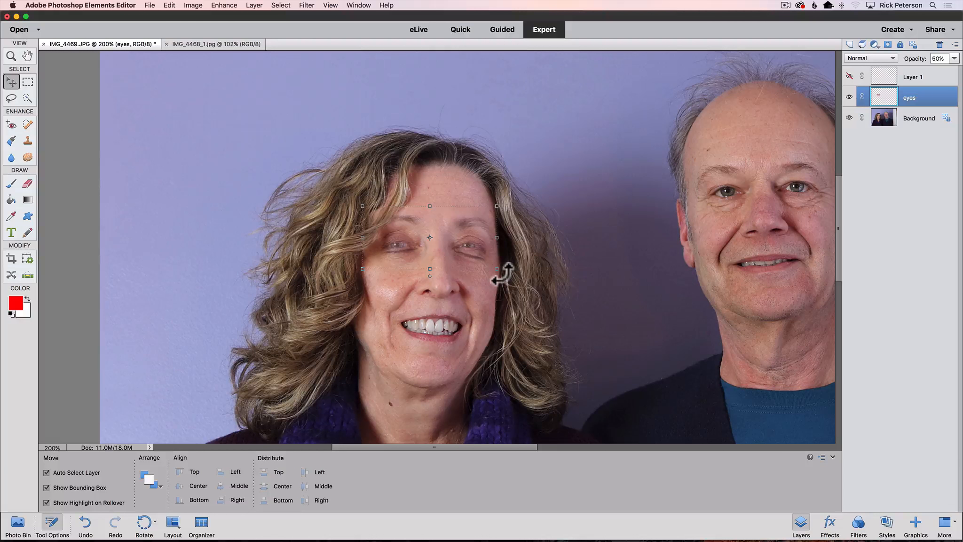
{"action": "left_click_drag", "start_coordinate": [501, 276], "coordinate": [500, 277]}
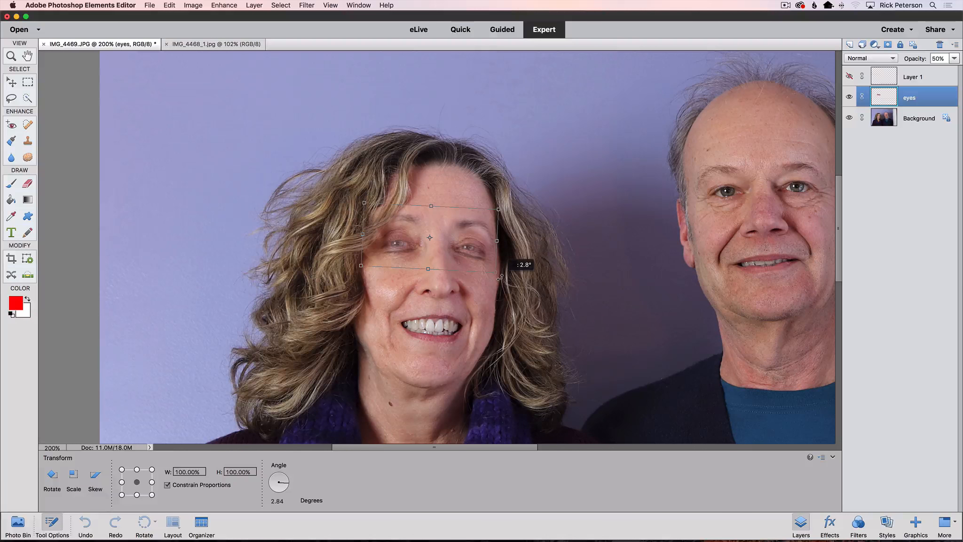
{"action": "left_click_drag", "start_coordinate": [500, 278], "coordinate": [500, 277]}
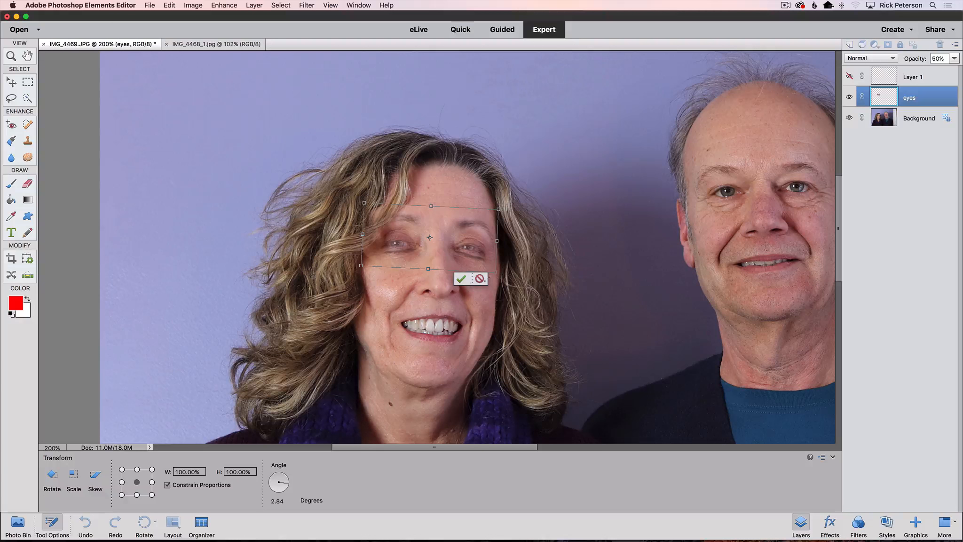
{"action": "left_click", "coordinate": [461, 279]}
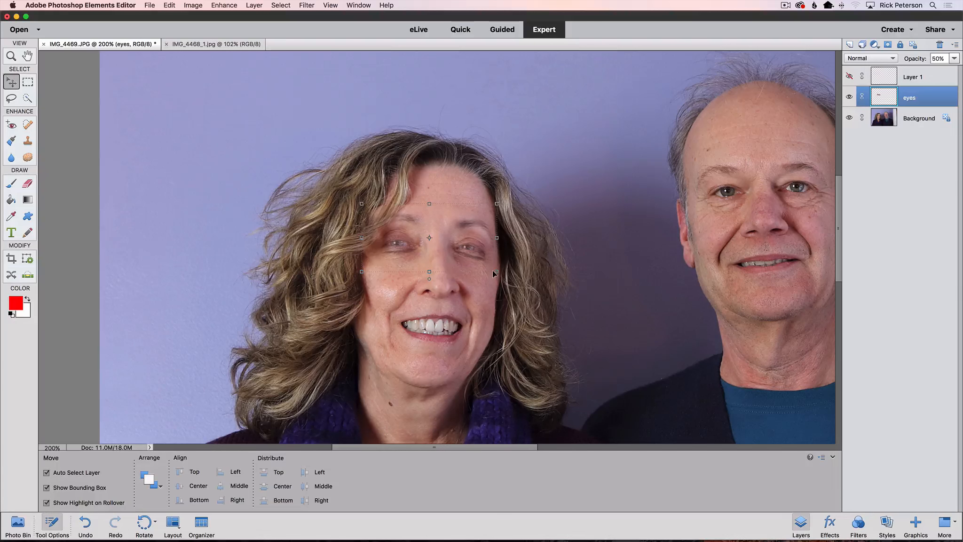
{"action": "left_click", "coordinate": [496, 271]}
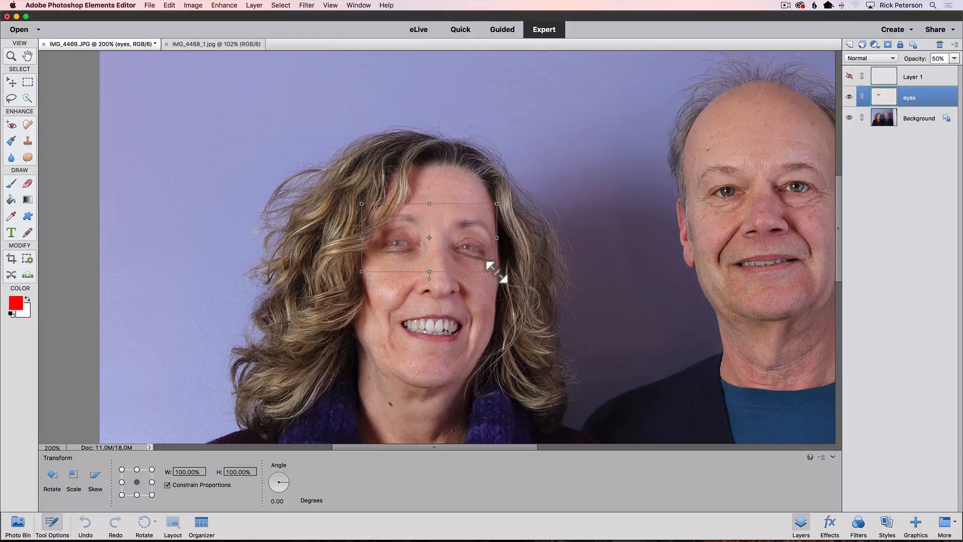
{"action": "left_click_drag", "start_coordinate": [497, 272], "coordinate": [455, 250]}
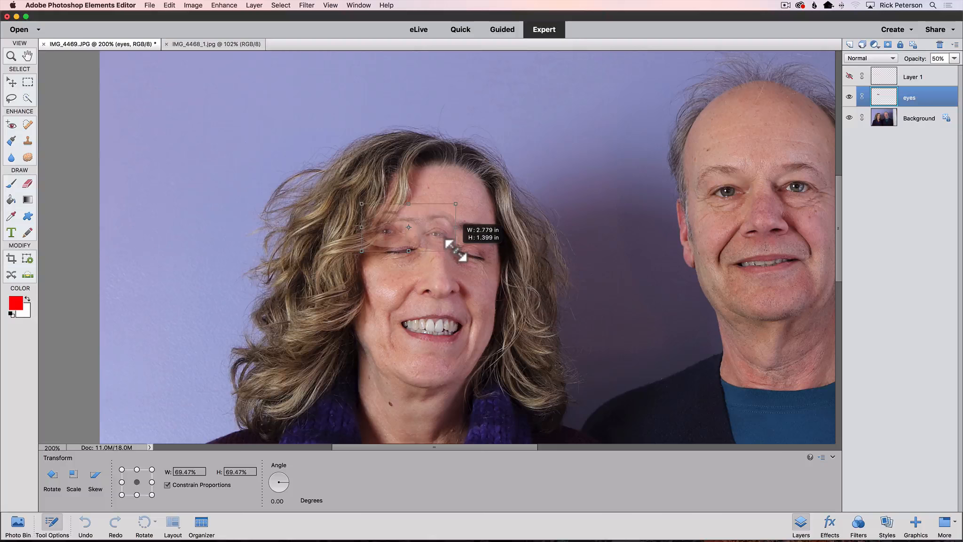
{"action": "left_click_drag", "start_coordinate": [455, 250], "coordinate": [533, 297]}
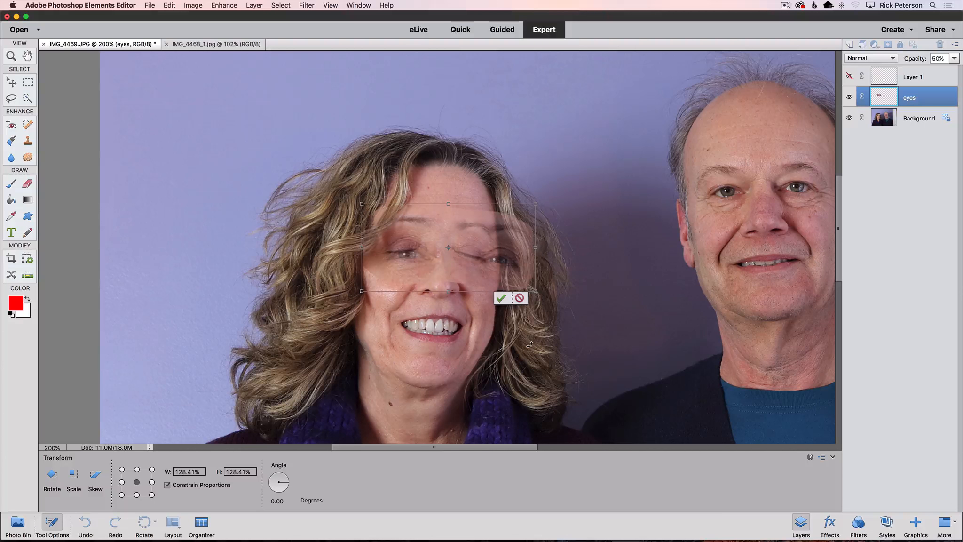
{"action": "left_click", "coordinate": [519, 297]}
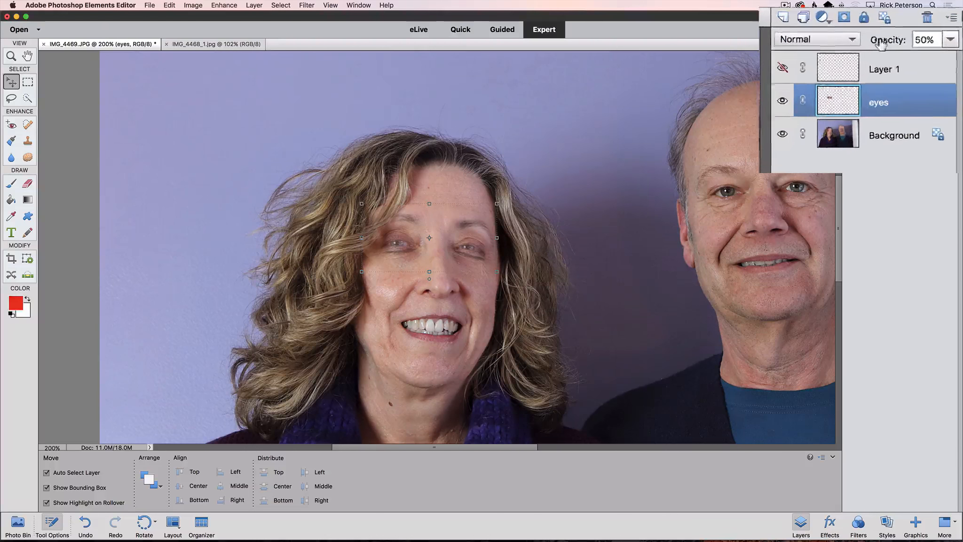
Restore the eyes layer's opacity to 100% and turn off the Move tool's bounding box
{"action": "left_click_drag", "start_coordinate": [837, 54], "coordinate": [943, 58]}
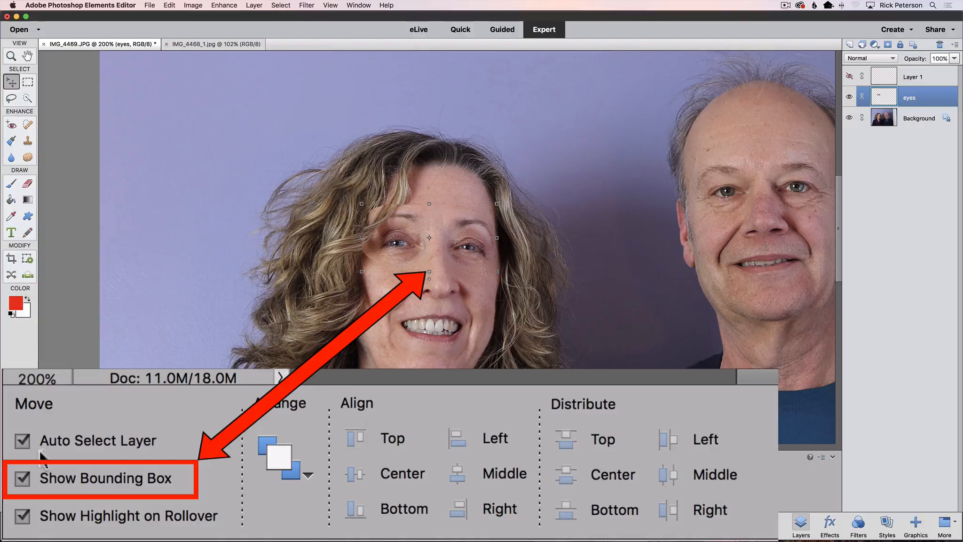
{"action": "left_click", "coordinate": [22, 478]}
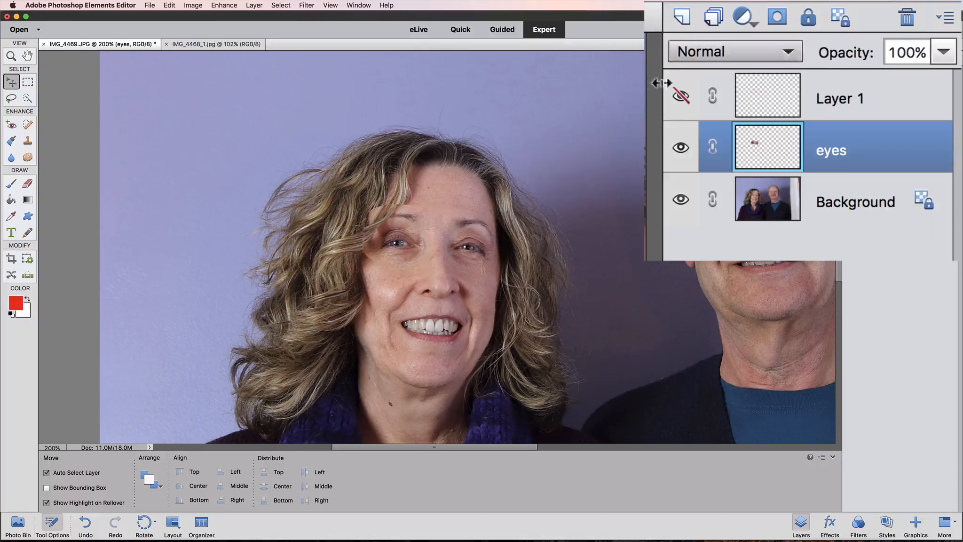
Toggle the eyes layer's visibility repeatedly to compare the face with and without the pasted eyes, leaving it visible
{"action": "left_click", "coordinate": [681, 150]}
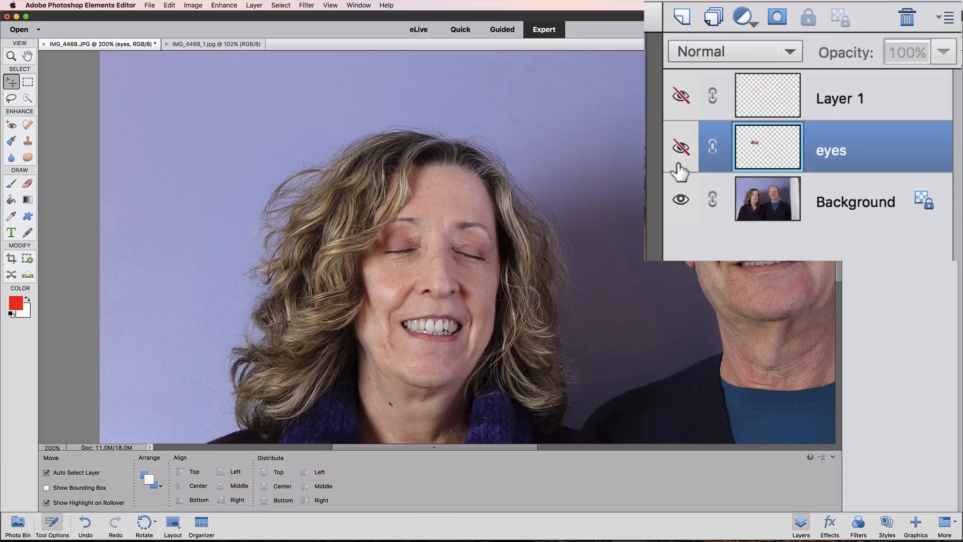
{"action": "left_click", "coordinate": [680, 147]}
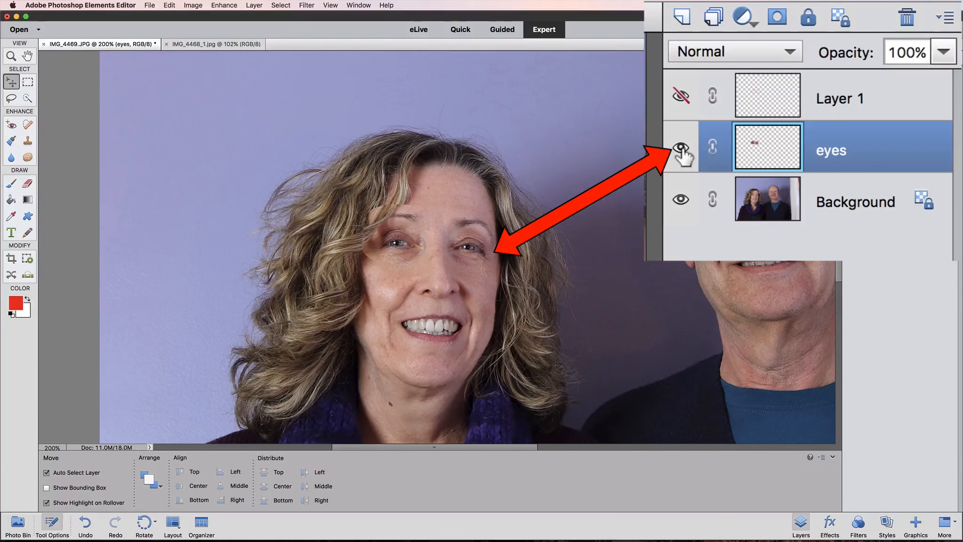
{"action": "left_click", "coordinate": [680, 148]}
{"action": "left_click", "coordinate": [680, 148]}
{"action": "left_click", "coordinate": [680, 149]}
{"action": "left_click", "coordinate": [680, 149]}
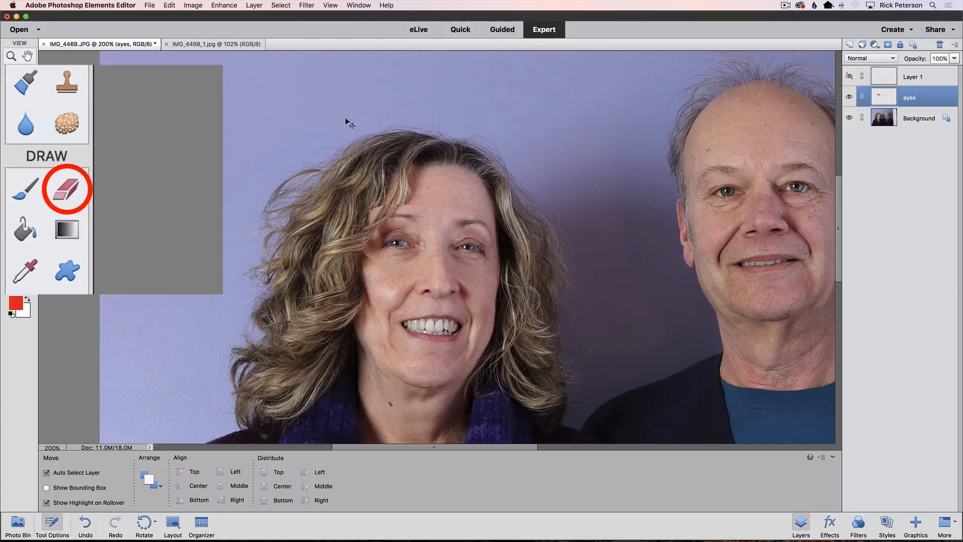
Switch to the Eraser tool with the eyes layer active and set its brush size to 40 px
{"action": "key", "text": "e"}
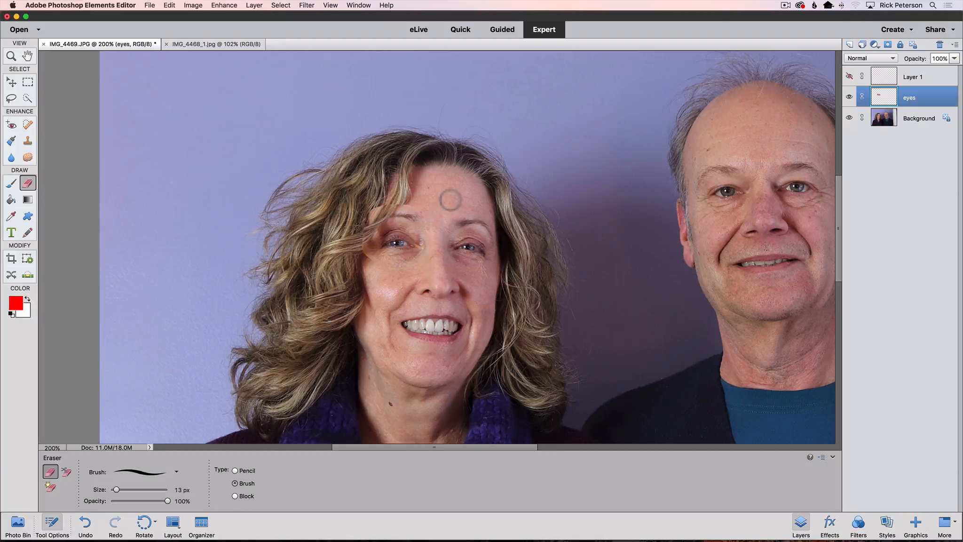
{"action": "key", "text": "bracketright"}
{"action": "key", "text": "bracketright"}
{"action": "key", "text": "bracketright"}
{"action": "key", "text": "bracketright"}
{"action": "key", "text": "bracketright"}
{"action": "key", "text": "bracketright"}
{"action": "key", "text": "bracketright"}
{"action": "key", "text": "bracketright"}
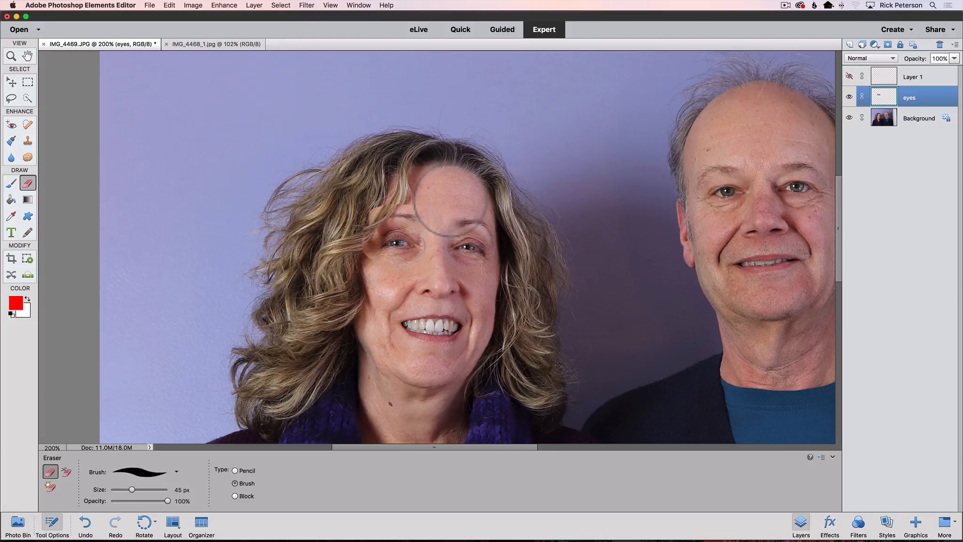
{"action": "key", "text": "bracketleft"}
{"action": "key", "text": "bracketleft"}
{"action": "key", "text": "bracketleft"}
{"action": "key", "text": "bracketleft"}
{"action": "key", "text": "bracketleft"}
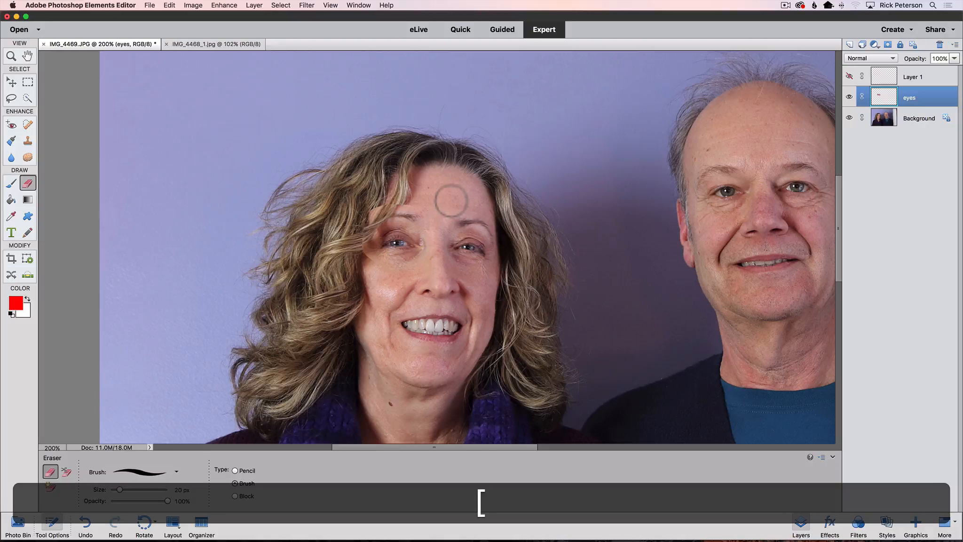
{"action": "key", "text": "bracketright"}
{"action": "key", "text": "bracketright"}
{"action": "key", "text": "bracketright"}
{"action": "key", "text": "bracketright"}
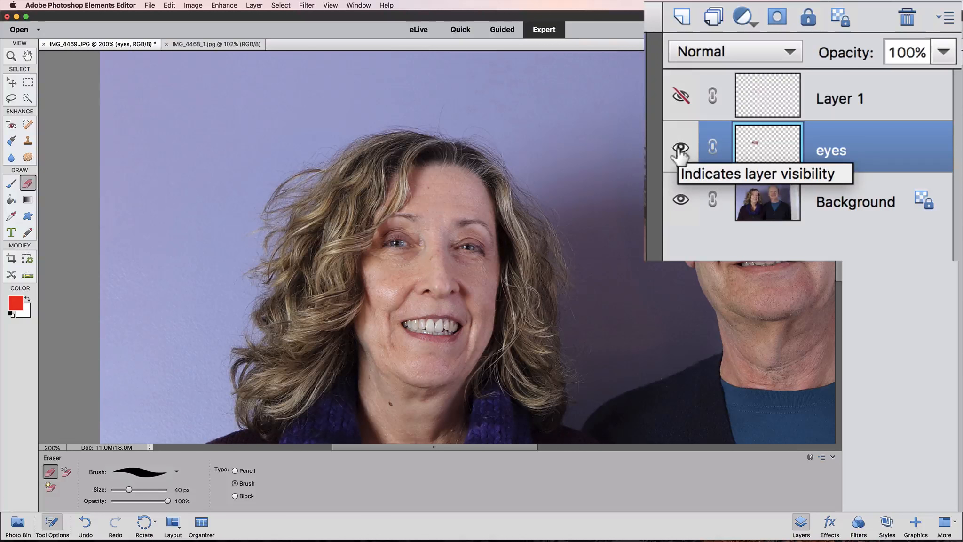
Hide and show the eyes layer several times to compare the woman's closed and open eyes, leaving the layer visible
{"action": "left_click", "coordinate": [681, 149]}
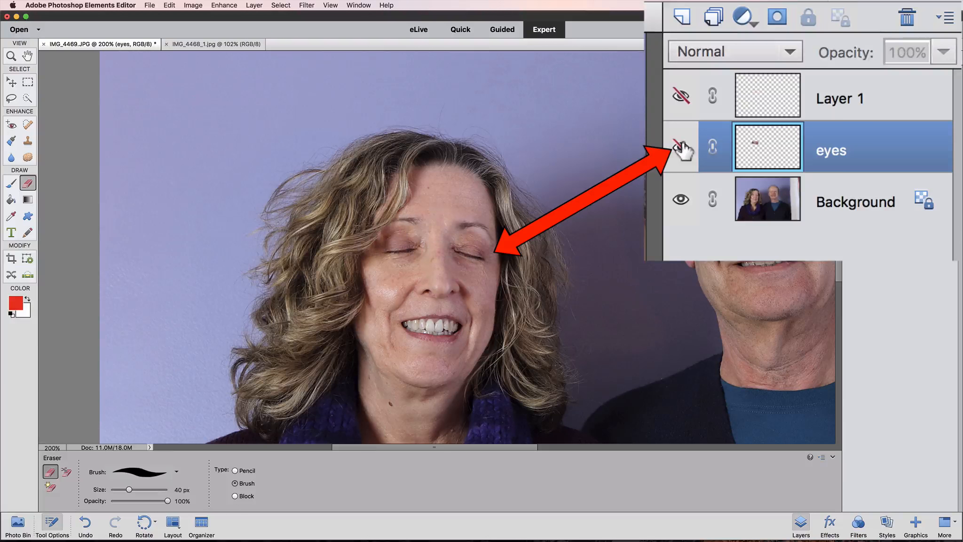
{"action": "left_click", "coordinate": [849, 97]}
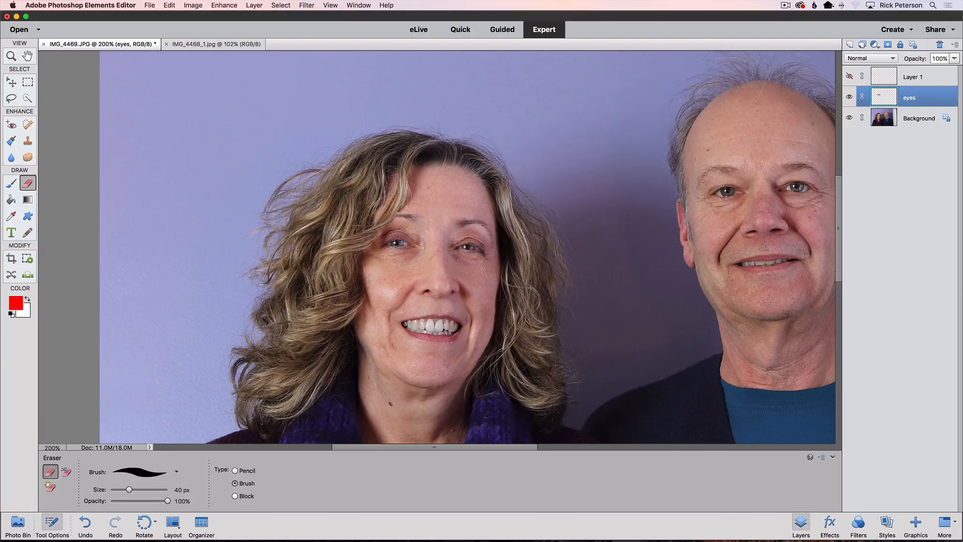
{"action": "left_click", "coordinate": [849, 97]}
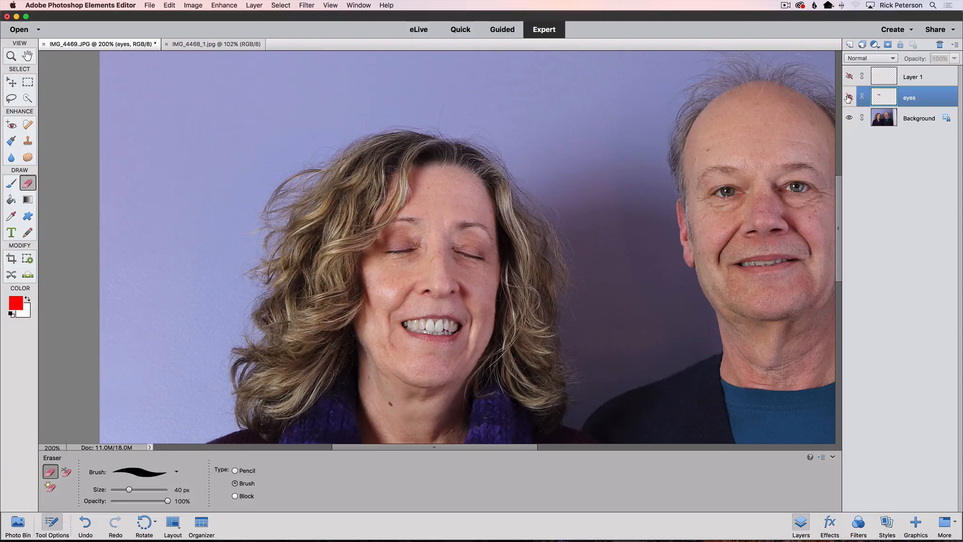
{"action": "left_click", "coordinate": [849, 97]}
{"action": "left_click", "coordinate": [849, 97]}
{"action": "left_click", "coordinate": [849, 97]}
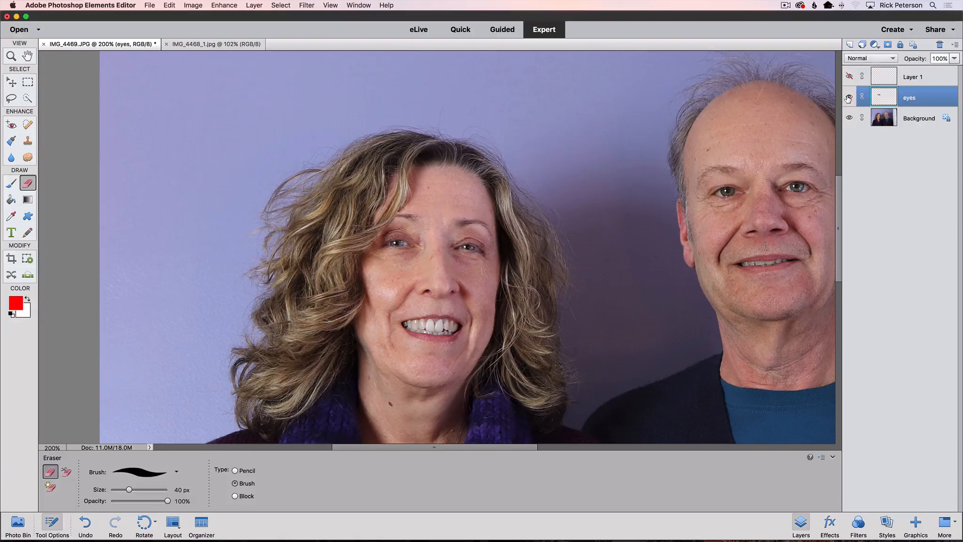
{"action": "left_click", "coordinate": [849, 97]}
{"action": "left_click", "coordinate": [849, 97]}
{"action": "left_click", "coordinate": [849, 98]}
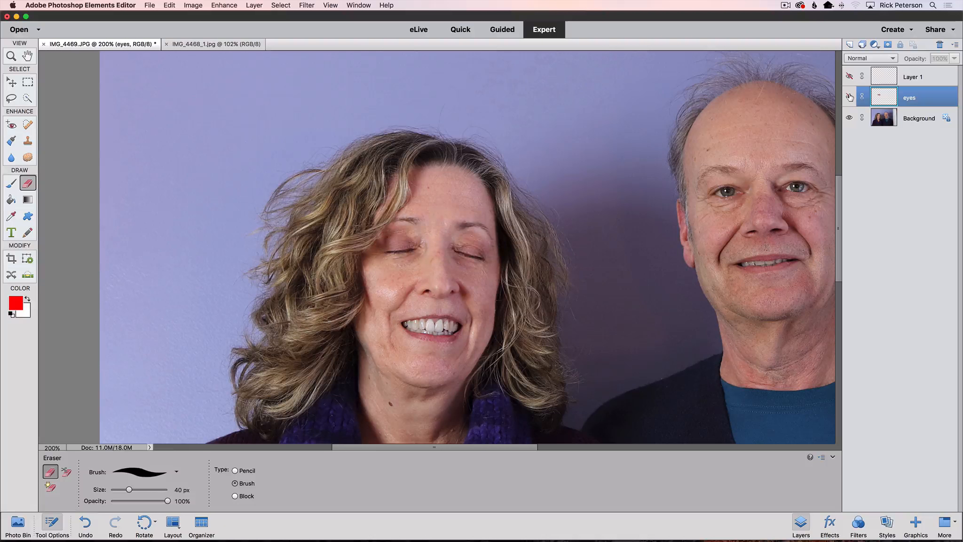
{"action": "left_click", "coordinate": [849, 98]}
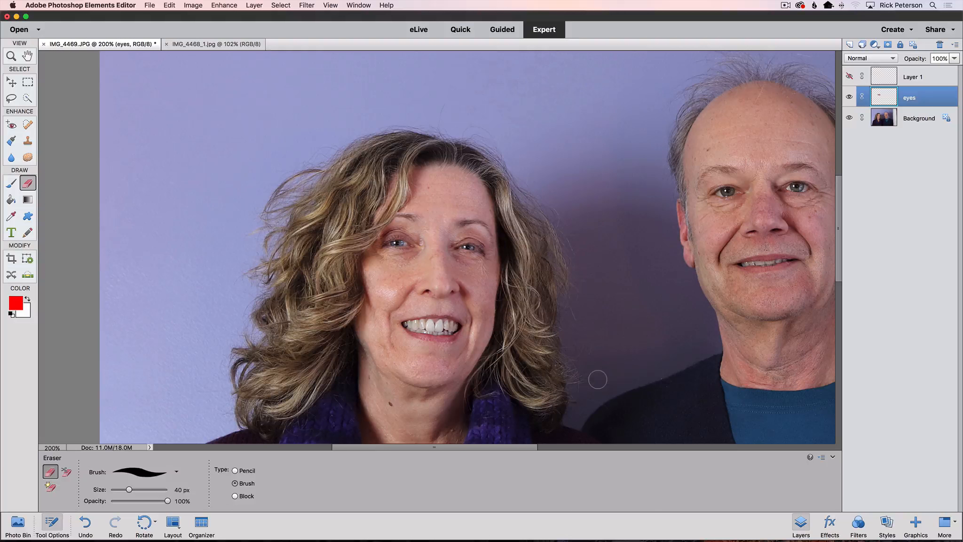
{"action": "left_click", "coordinate": [849, 96]}
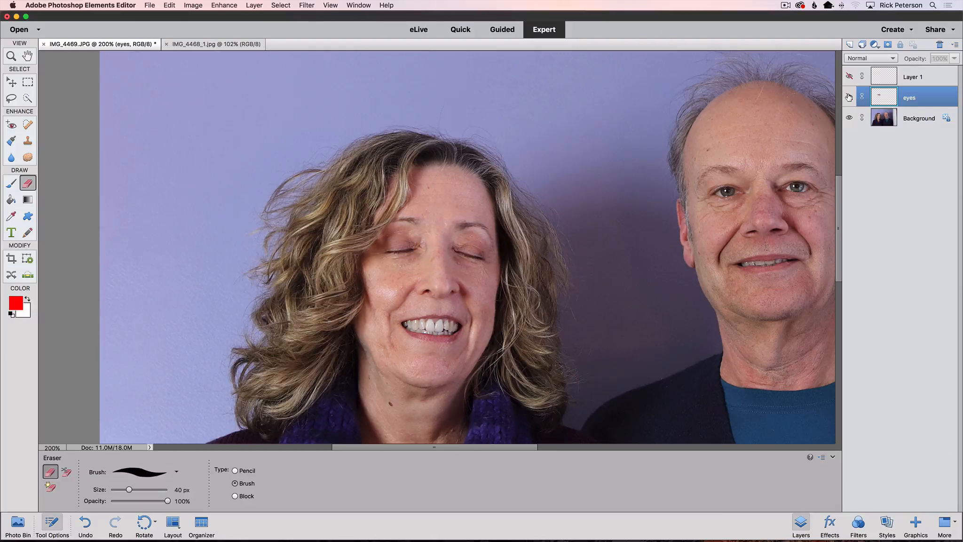
{"action": "left_click", "coordinate": [848, 97]}
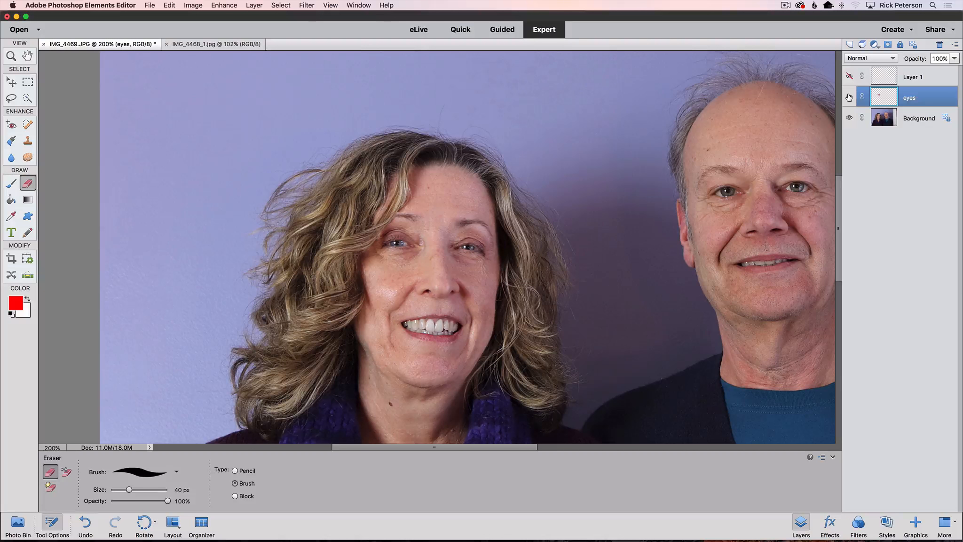